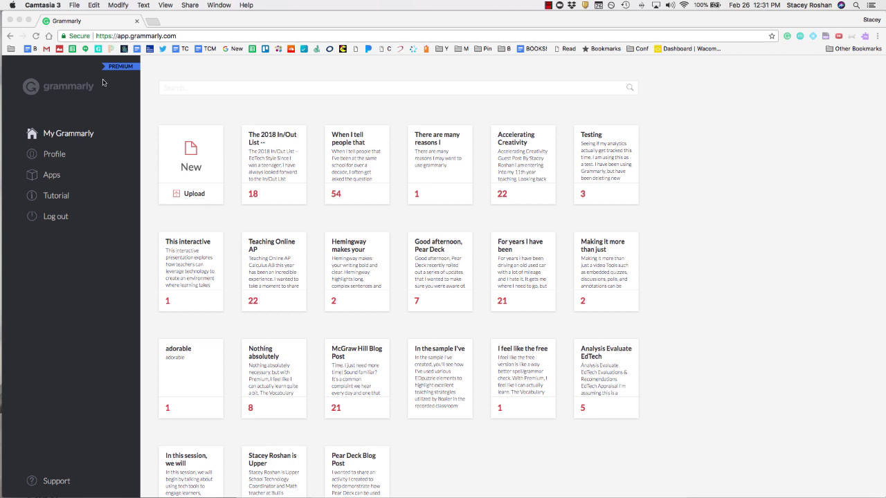
Step: Load app.grammarly.com and create a new document containing the Hemingway sample text
{"action": "left_click", "coordinate": [87, 230]}
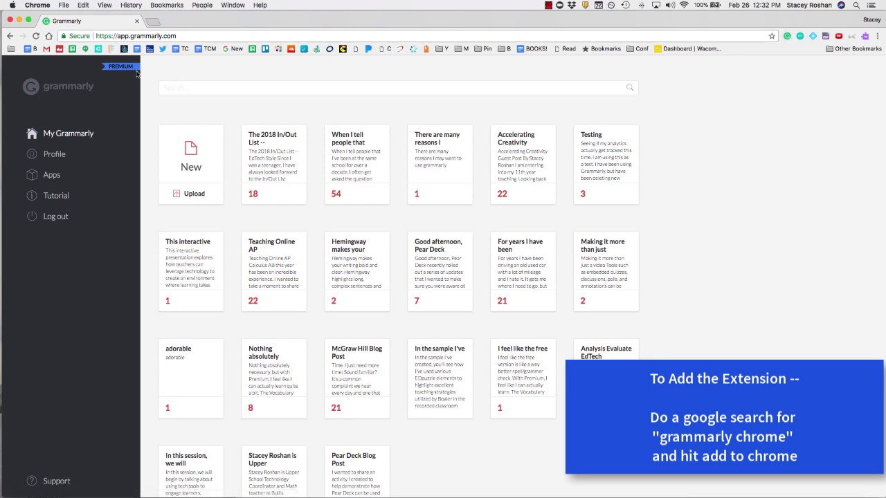
{"action": "left_click", "coordinate": [183, 37]}
{"action": "type", "text": "gram"}
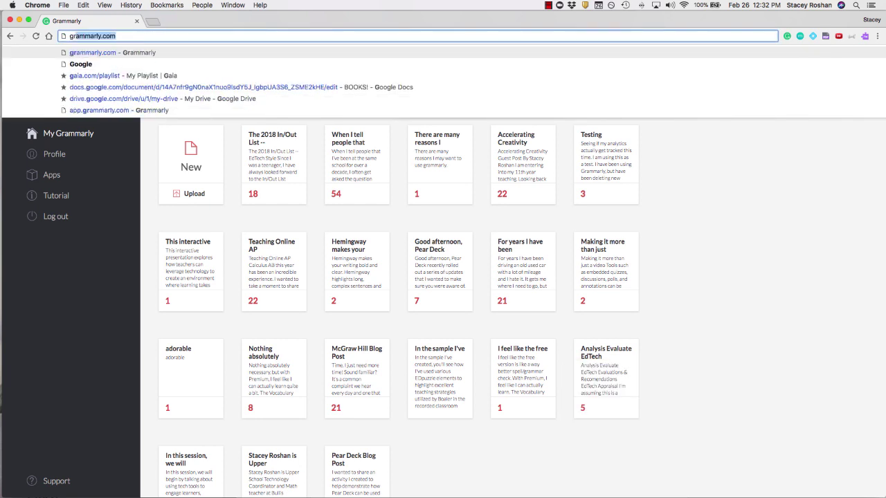
{"action": "key", "text": "Return"}
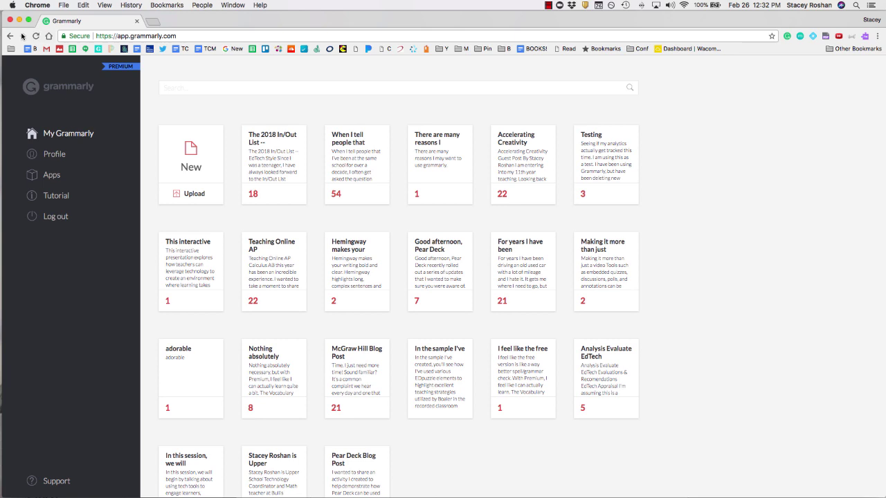
{"action": "left_click", "coordinate": [199, 170]}
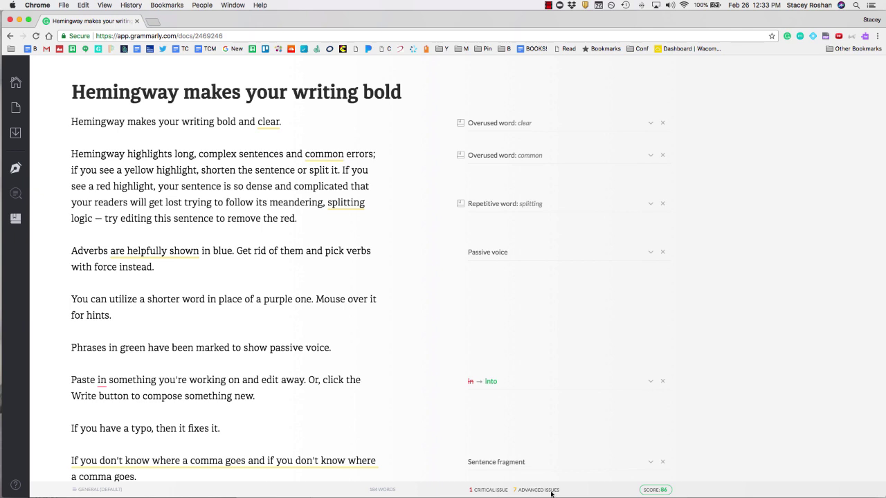
Step: Review the score of 86, then replace the repeated word 'splitting' with 'breaking'
{"action": "left_click", "coordinate": [661, 492]}
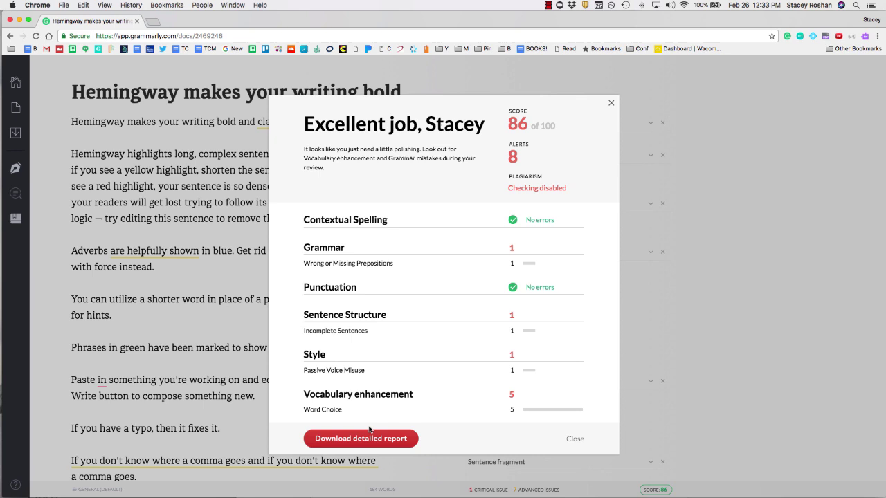
{"action": "left_click", "coordinate": [611, 103]}
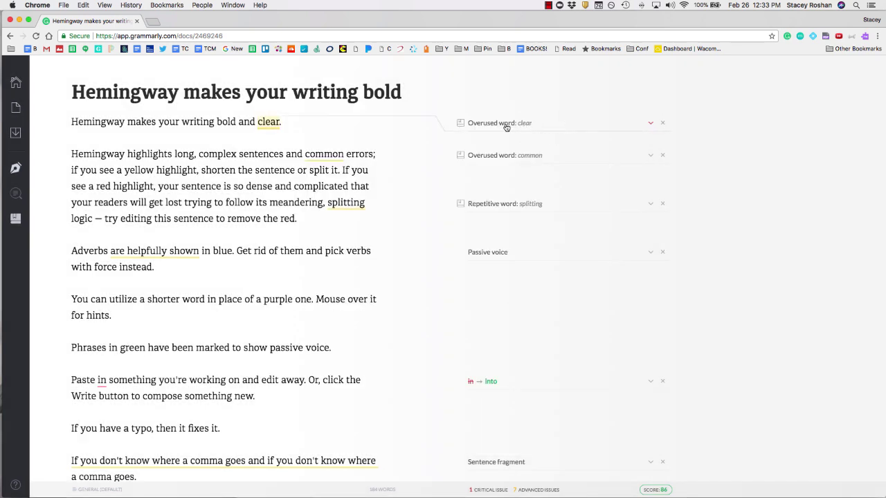
{"action": "left_click", "coordinate": [549, 207]}
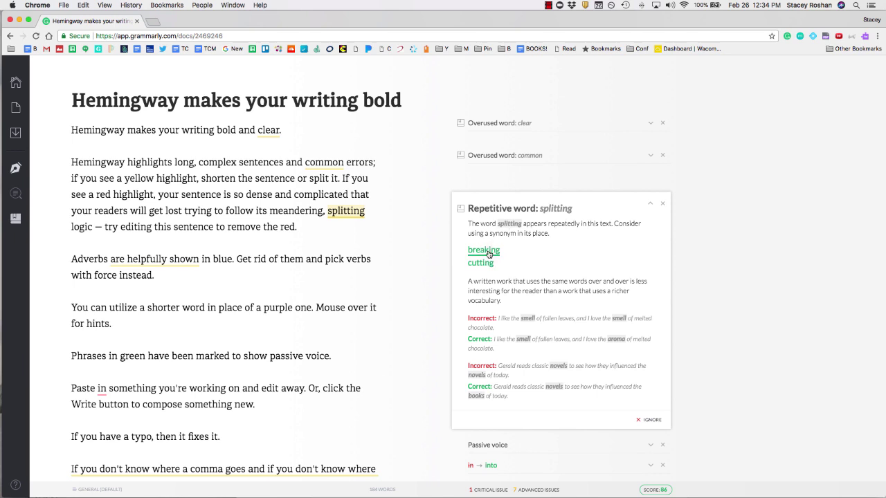
{"action": "left_click", "coordinate": [491, 252]}
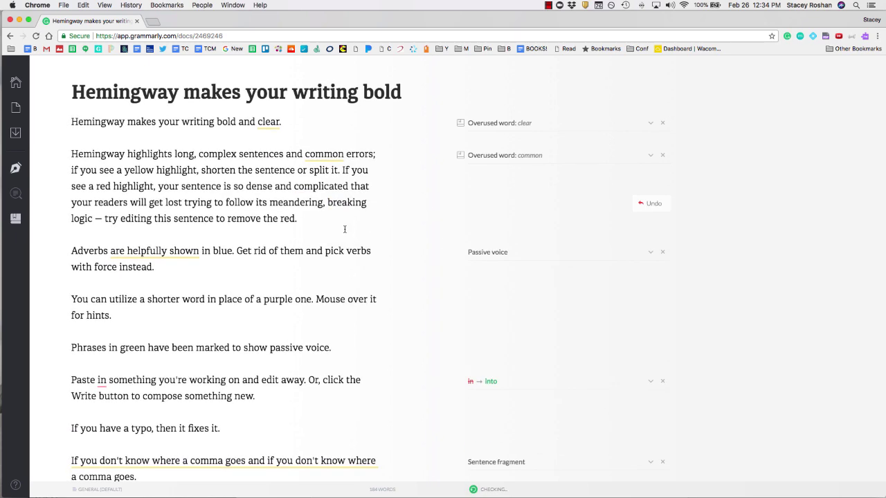
Step: Restore 'splitting' and briefly read the passive voice explanation
{"action": "left_click", "coordinate": [654, 204]}
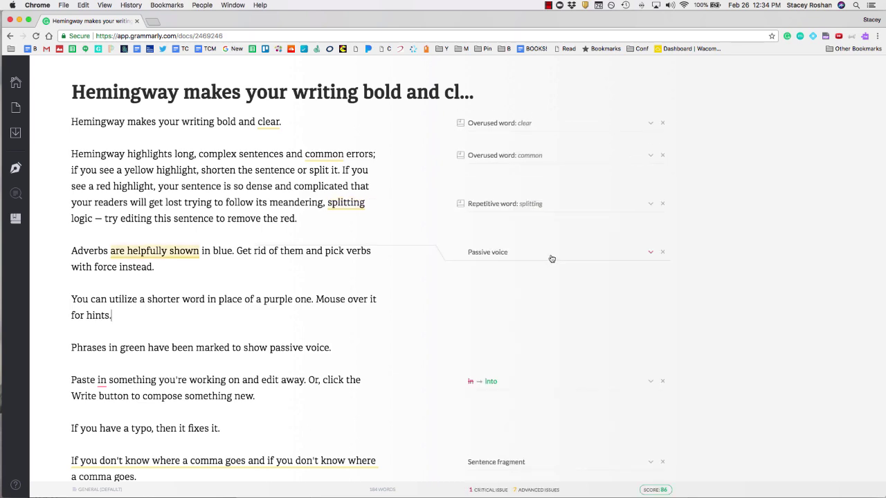
{"action": "left_click", "coordinate": [552, 259]}
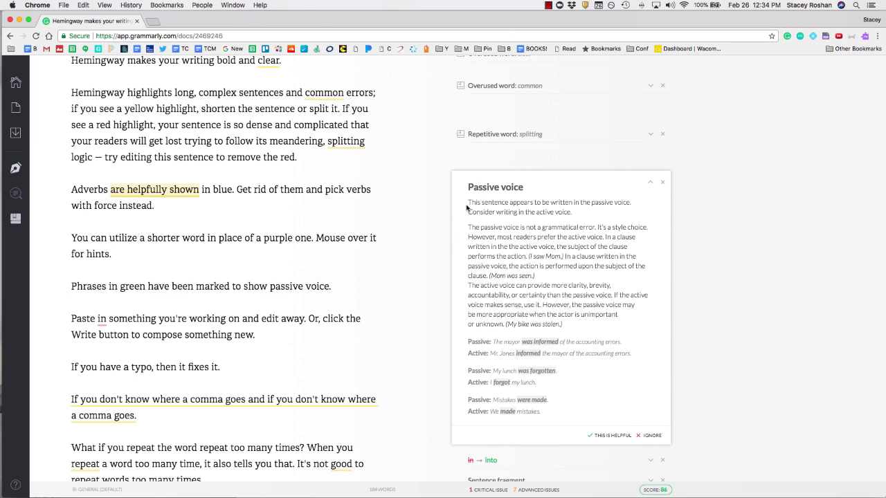
{"action": "left_click", "coordinate": [650, 183]}
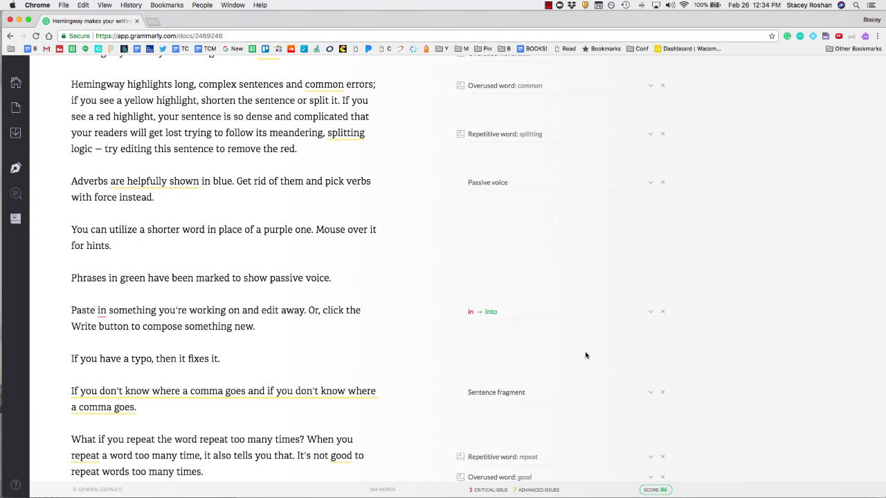
Step: Try changing 'in' to 'into', revert it, and show the sentence-fragment explanation
{"action": "scroll", "coordinate": [582, 386], "scroll_direction": "down", "scroll_amount": 1}
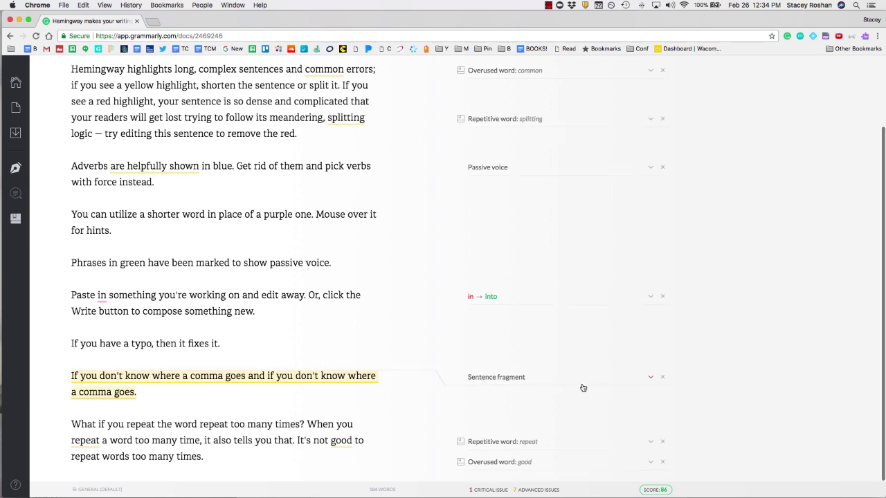
{"action": "left_click", "coordinate": [492, 301]}
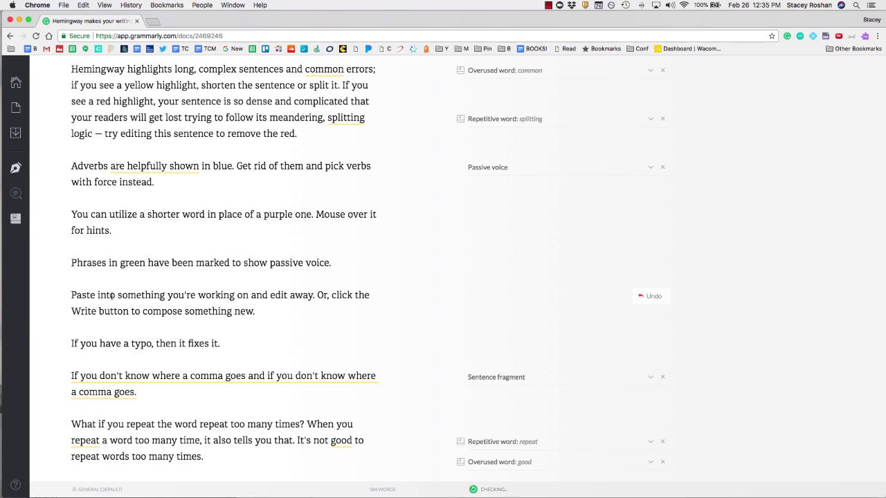
{"action": "left_click", "coordinate": [650, 295]}
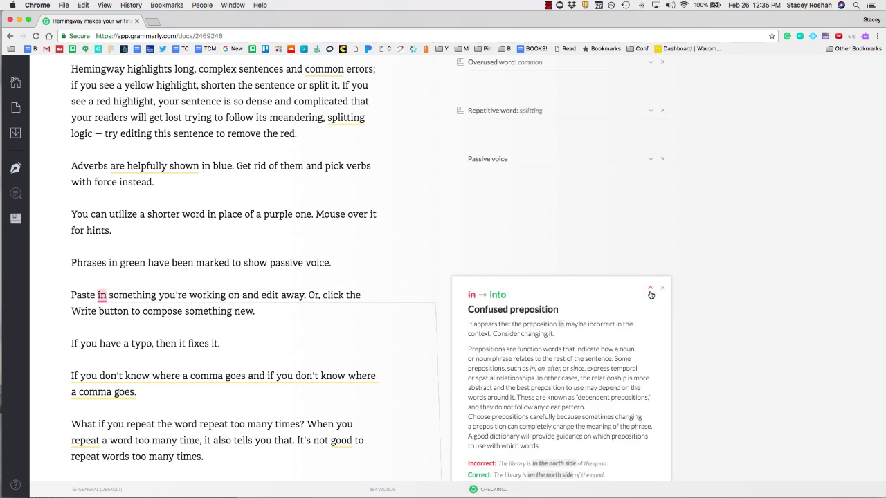
{"action": "left_click", "coordinate": [372, 392]}
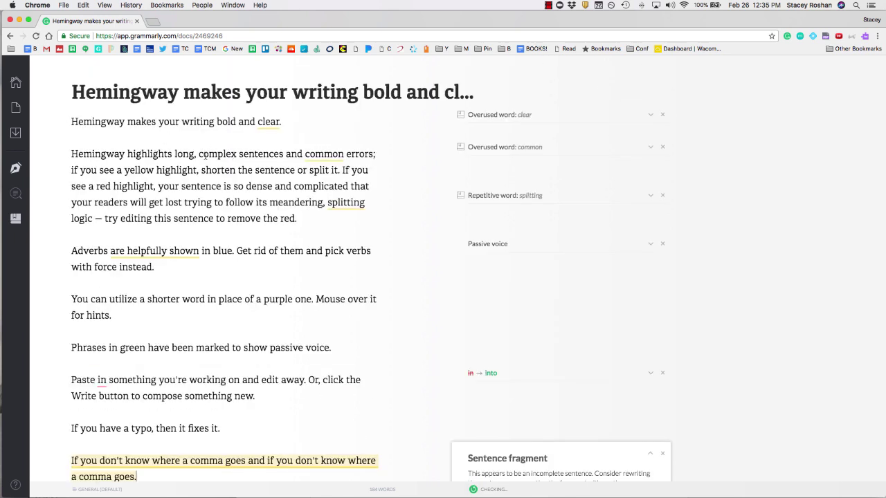
Step: Close the fragment card, swap 'complex' for the synonym 'rambling', then restore 'complex'
{"action": "left_click", "coordinate": [208, 154]}
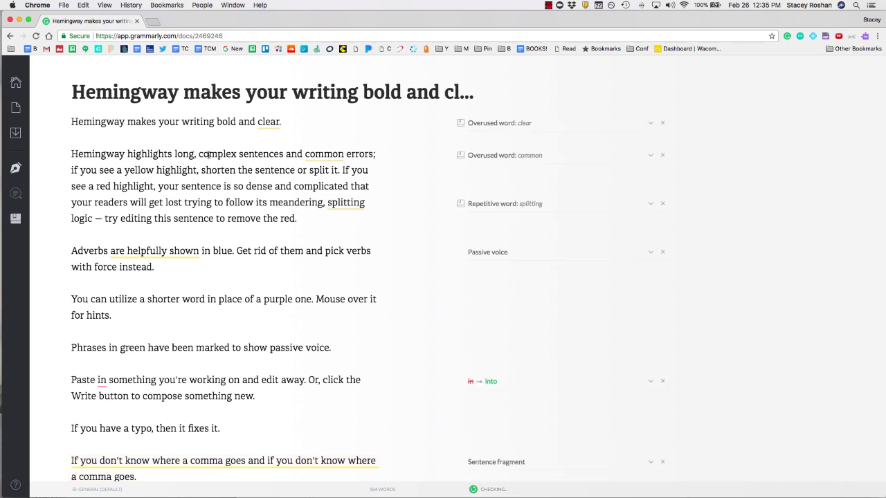
{"action": "double_click", "coordinate": [225, 153]}
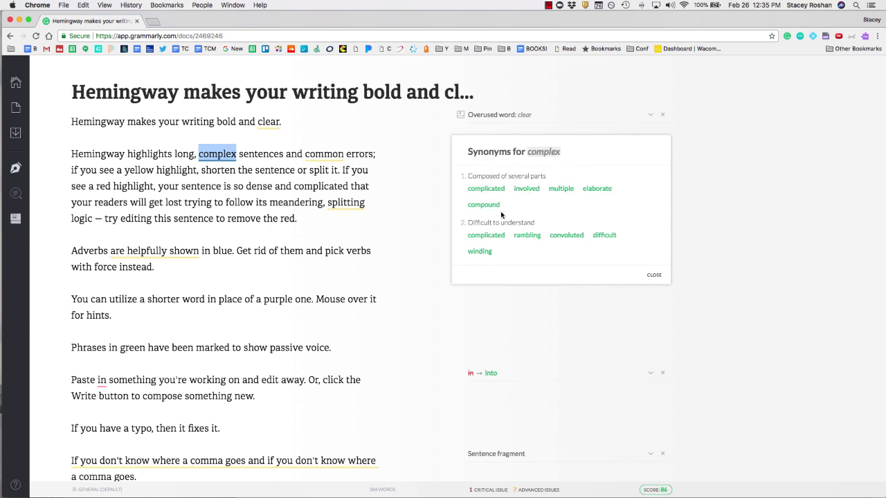
{"action": "left_click", "coordinate": [527, 236]}
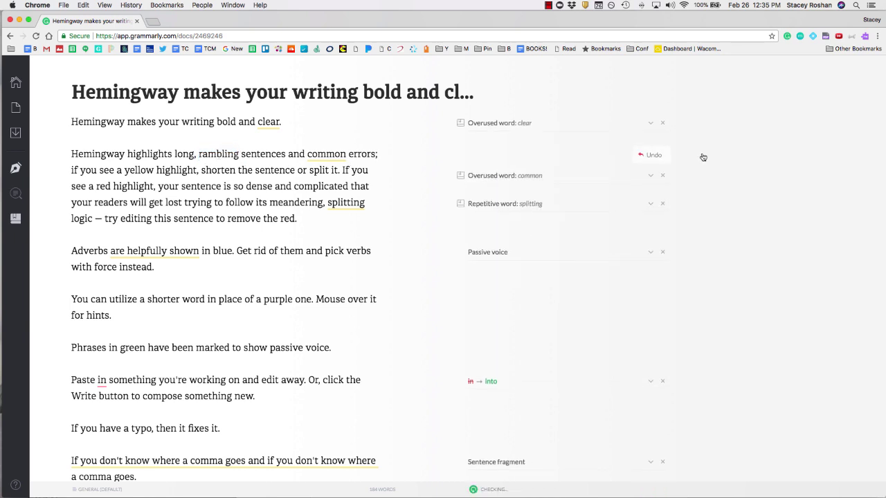
{"action": "left_click", "coordinate": [649, 156]}
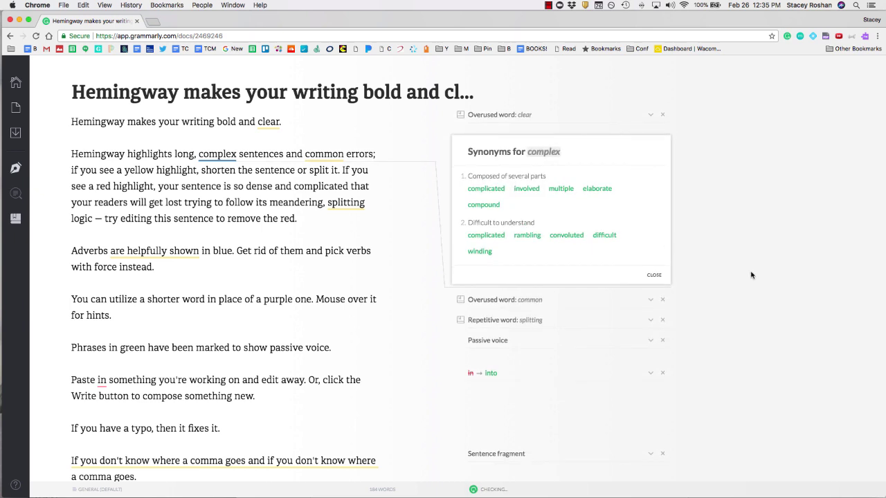
Step: In the goals panel, toggle all writing checks off so the score reaches 100
{"action": "mouse_move", "coordinate": [18, 99]}
{"action": "mouse_move", "coordinate": [16, 171]}
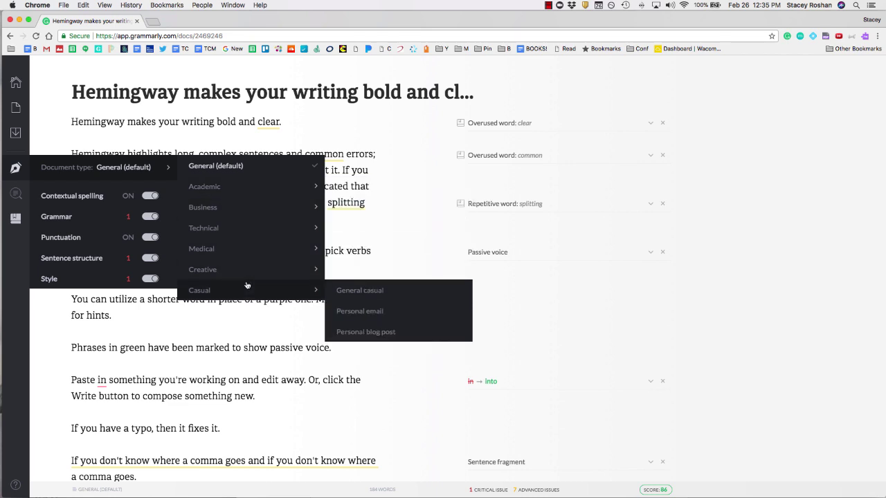
{"action": "mouse_move", "coordinate": [246, 256]}
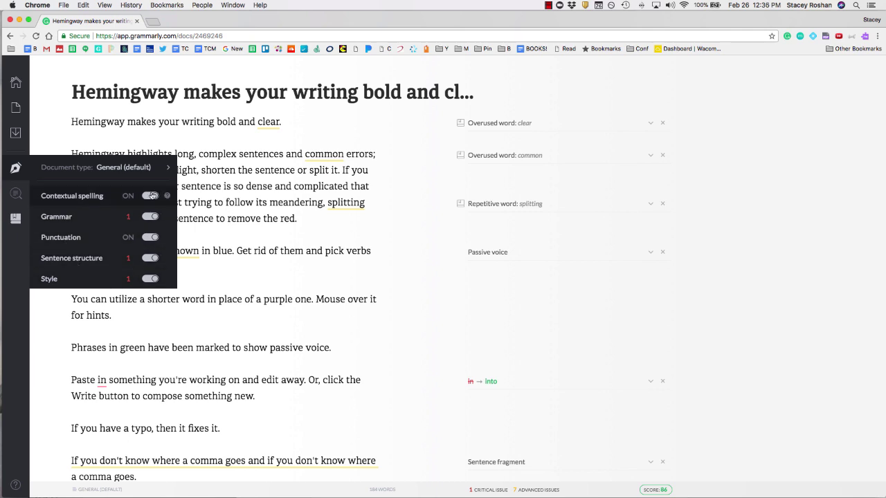
{"action": "left_click", "coordinate": [154, 238]}
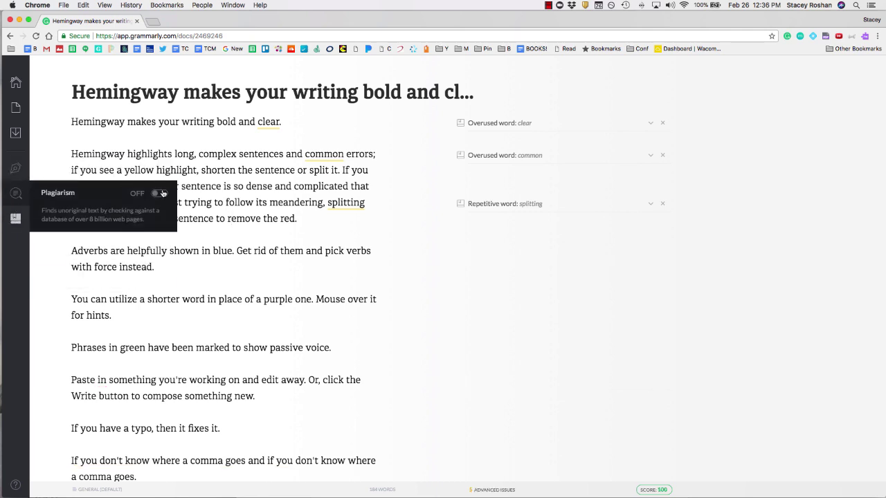
Step: Turn plagiarism checking on, inspect the unoriginal-text source, then turn it off again
{"action": "left_click", "coordinate": [160, 194]}
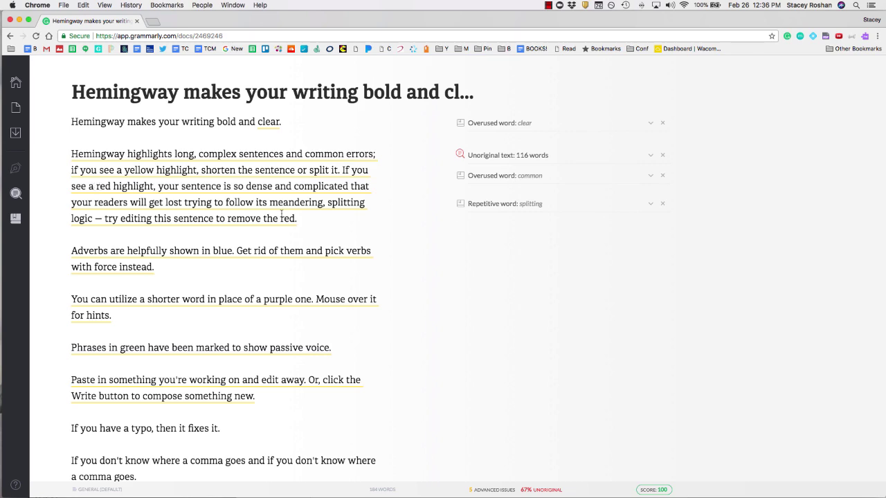
{"action": "left_click", "coordinate": [527, 156]}
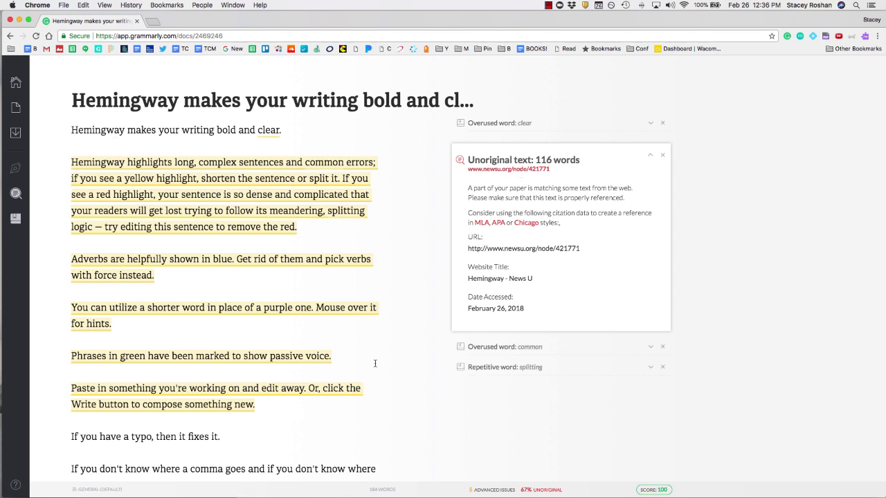
{"action": "left_click", "coordinate": [663, 159]}
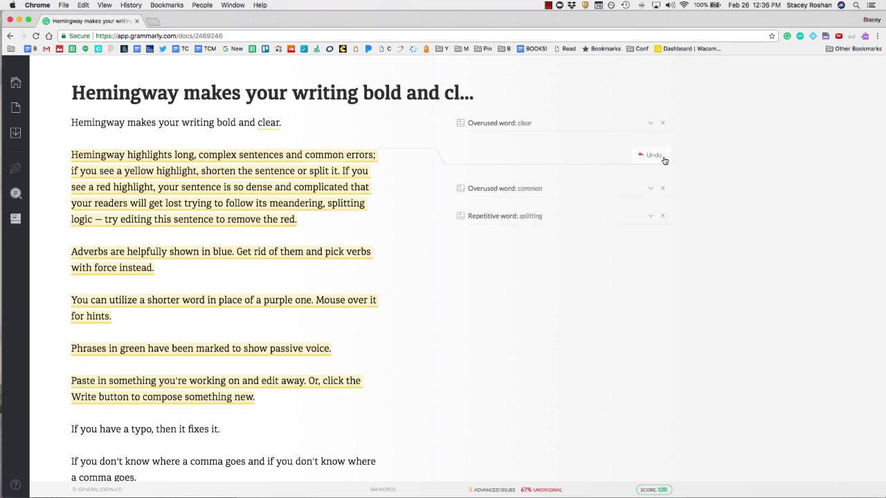
{"action": "left_click", "coordinate": [645, 155]}
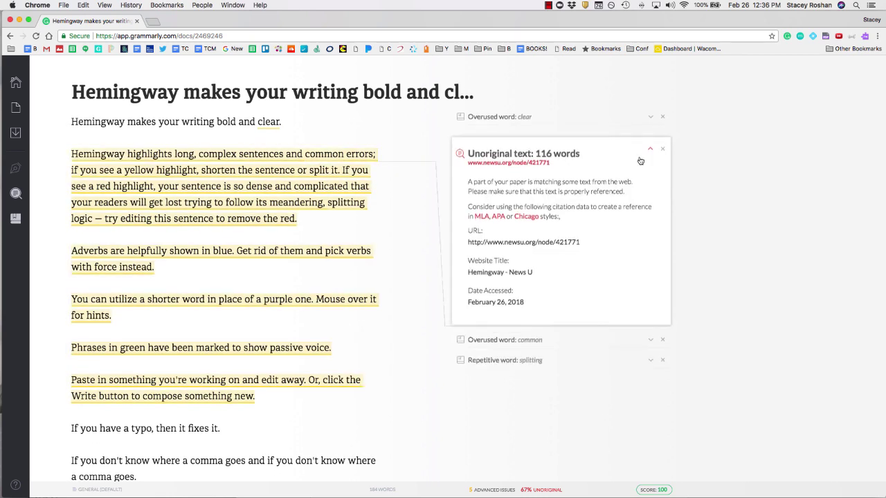
{"action": "mouse_move", "coordinate": [14, 195]}
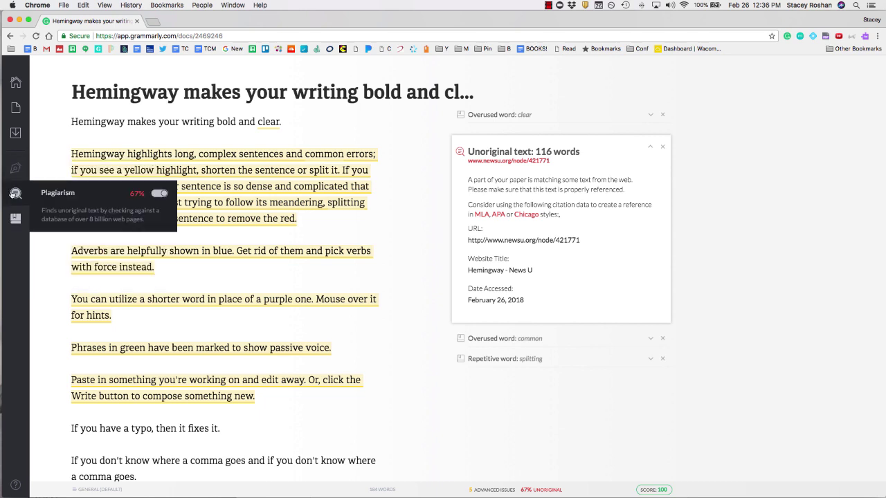
{"action": "left_click", "coordinate": [157, 194]}
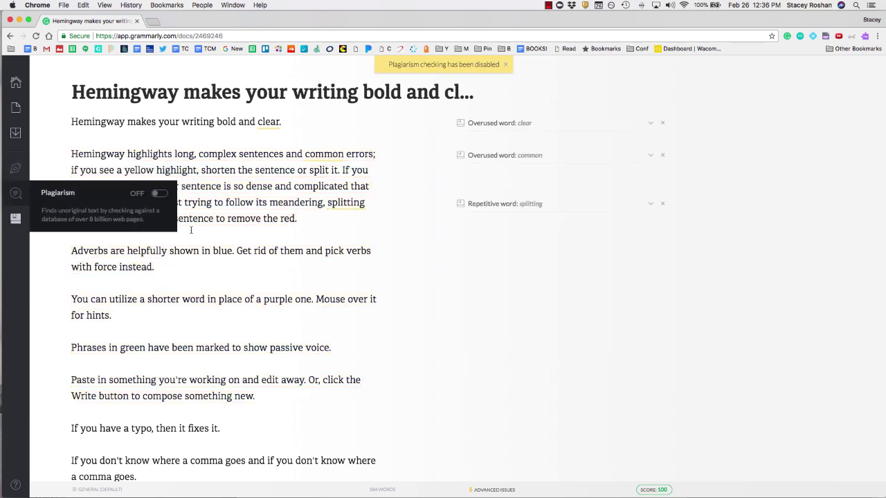
Step: Re-enable style checks and download the detailed score report as a PDF
{"action": "mouse_move", "coordinate": [21, 224]}
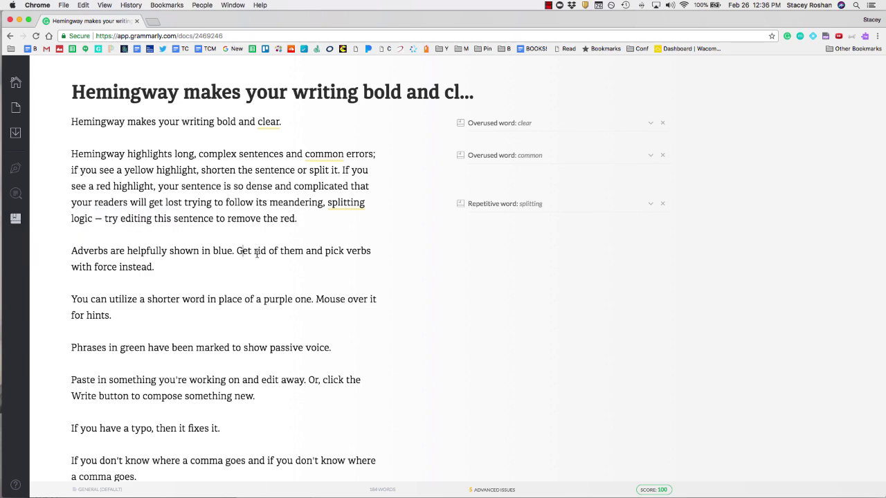
{"action": "scroll", "coordinate": [257, 253], "scroll_direction": "down", "scroll_amount": 4}
{"action": "scroll", "coordinate": [257, 253], "scroll_direction": "up", "scroll_amount": 4}
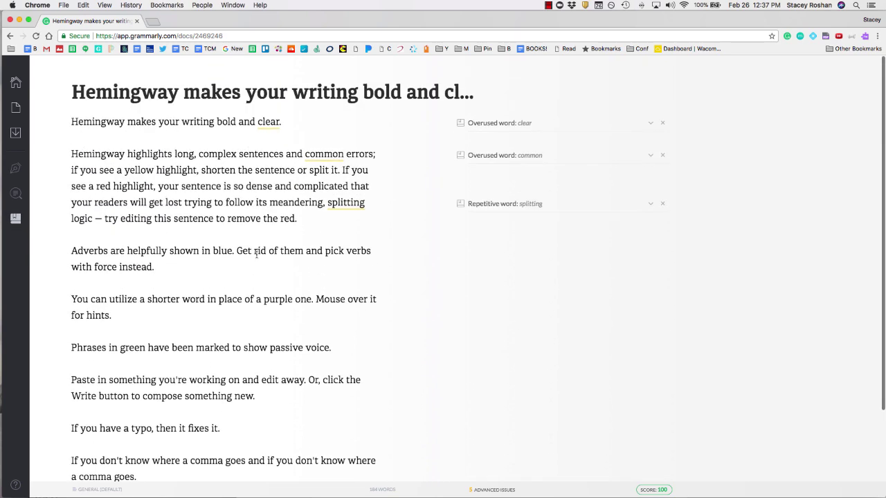
{"action": "left_click", "coordinate": [662, 492]}
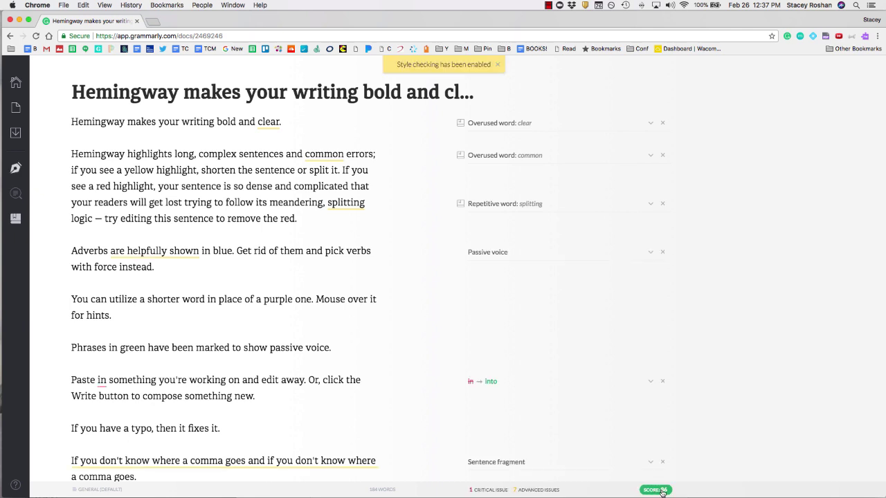
{"action": "left_click", "coordinate": [663, 492]}
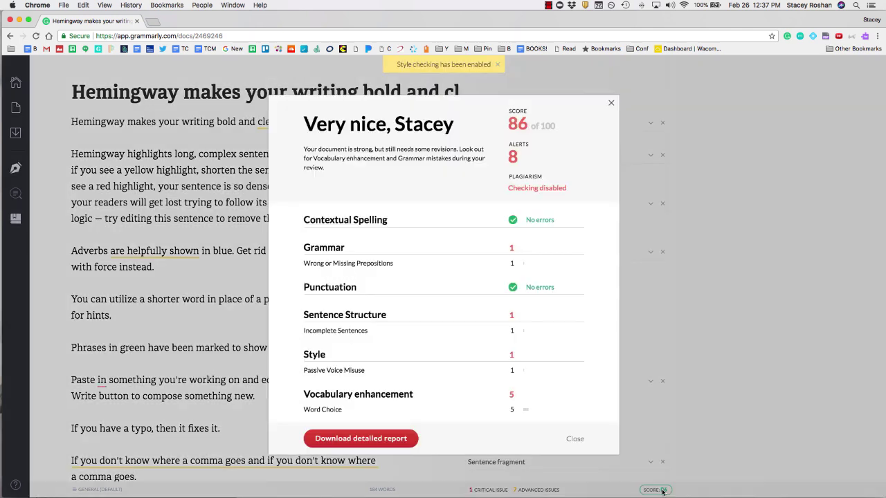
{"action": "left_click", "coordinate": [373, 438]}
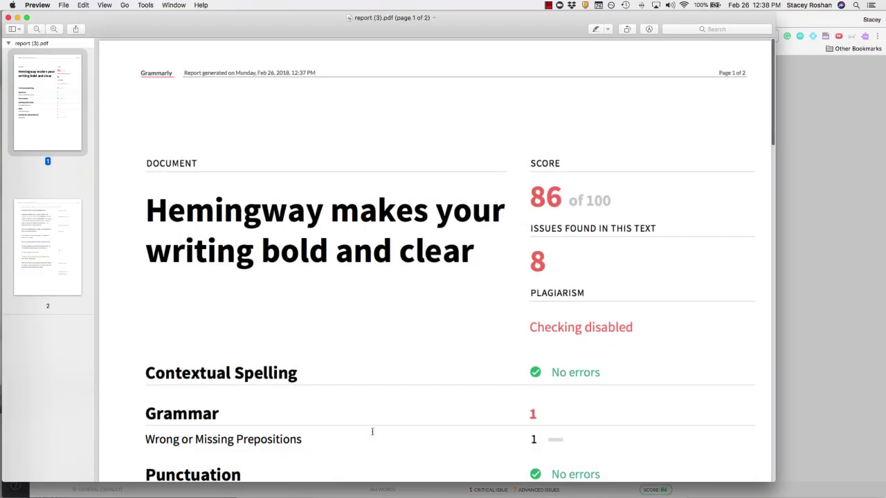
Step: Scroll through report (3).pdf to the annotated text with 8 issues on page 2
{"action": "scroll", "coordinate": [369, 353], "scroll_direction": "down", "scroll_amount": 10}
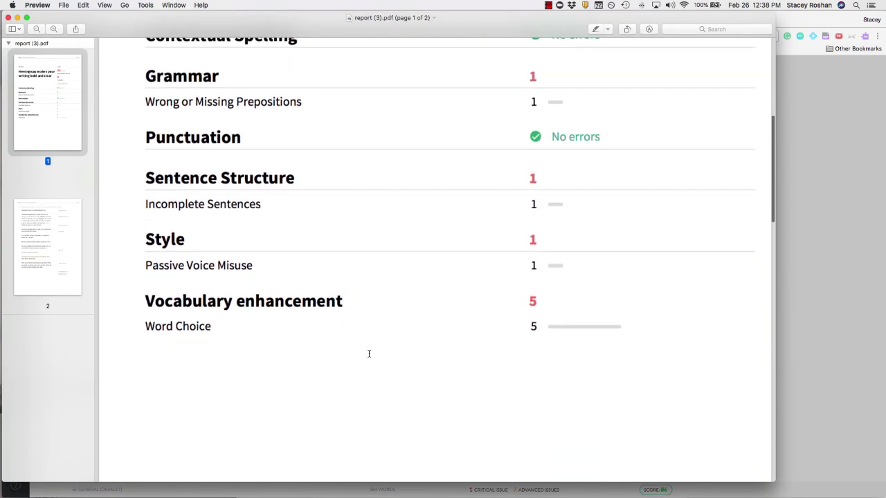
{"action": "scroll", "coordinate": [369, 353], "scroll_direction": "down", "scroll_amount": 15}
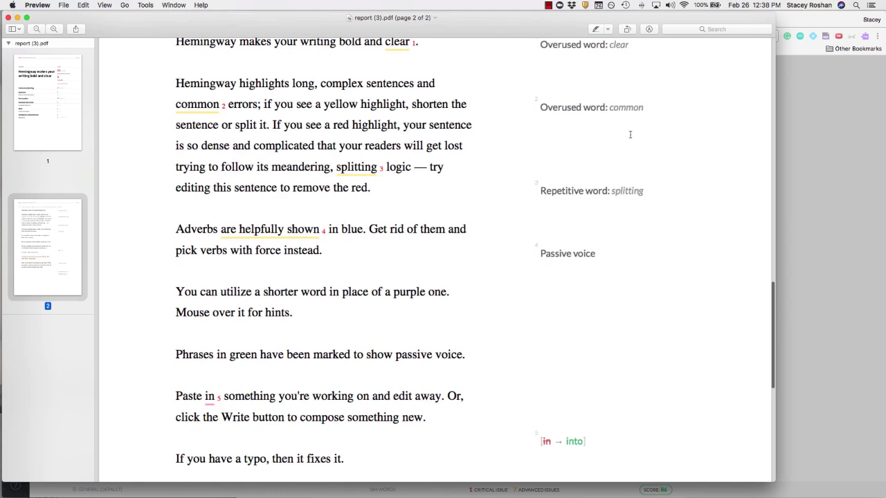
{"action": "scroll", "coordinate": [583, 401], "scroll_direction": "down", "scroll_amount": 8}
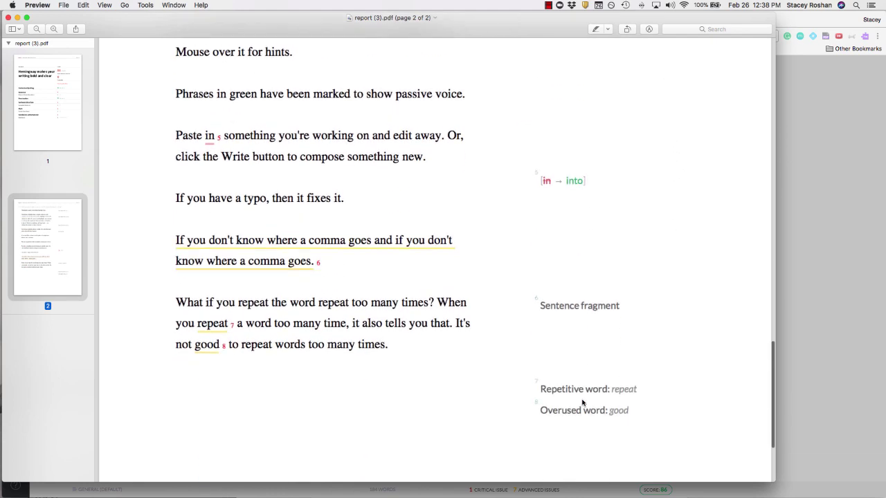
Step: Bring the Grammarly score summary back, close it, and return to the document list
{"action": "scroll", "coordinate": [586, 389], "scroll_direction": "up", "scroll_amount": 6}
{"action": "left_click", "coordinate": [798, 219]}
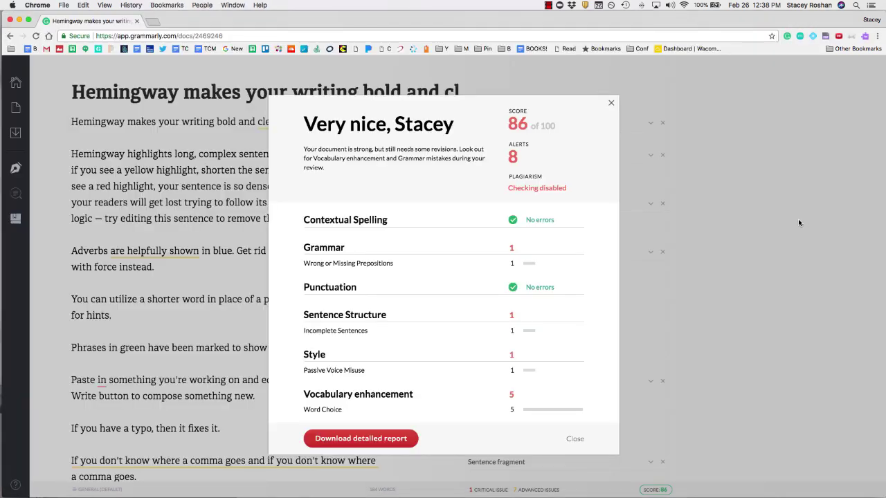
{"action": "left_click", "coordinate": [611, 104]}
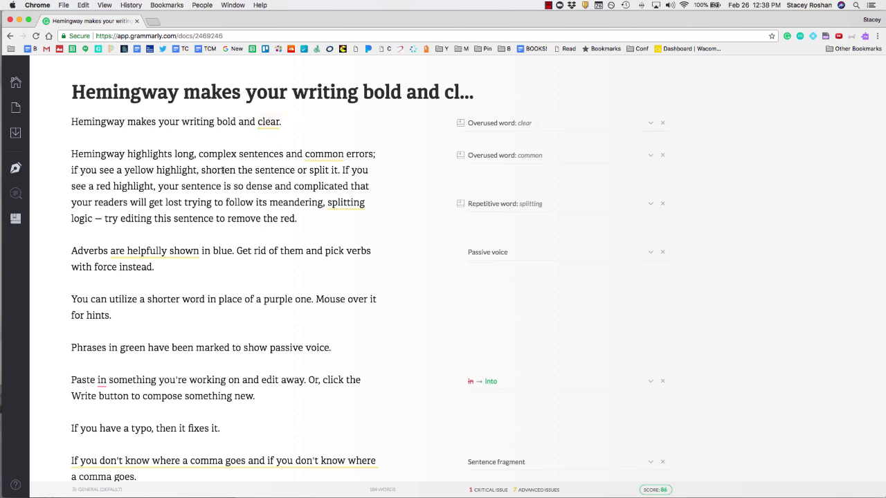
{"action": "left_click", "coordinate": [15, 83]}
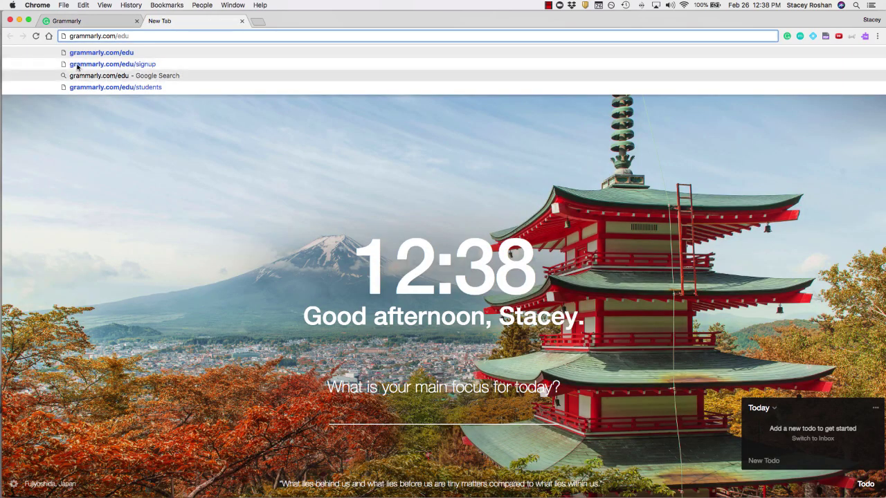
Step: Load grammarly.com/edu, view the Join Your Organization page, then close that tab
{"action": "key", "text": "Return"}
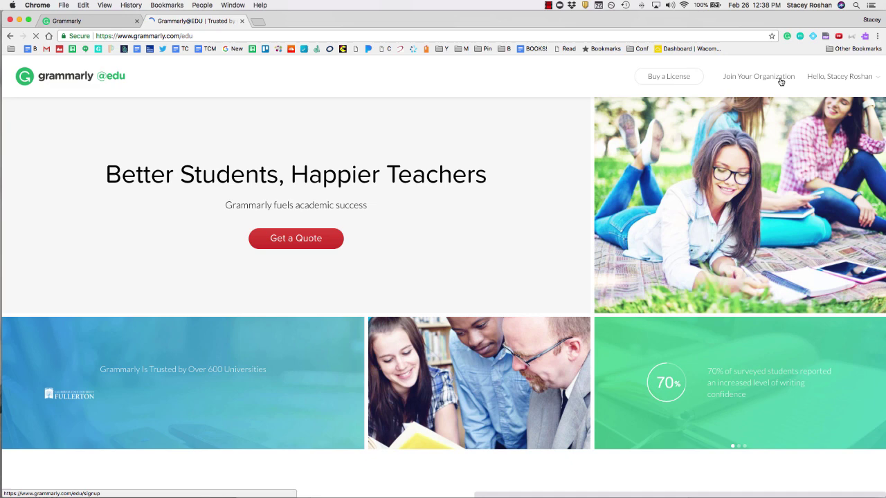
{"action": "left_click", "coordinate": [782, 79]}
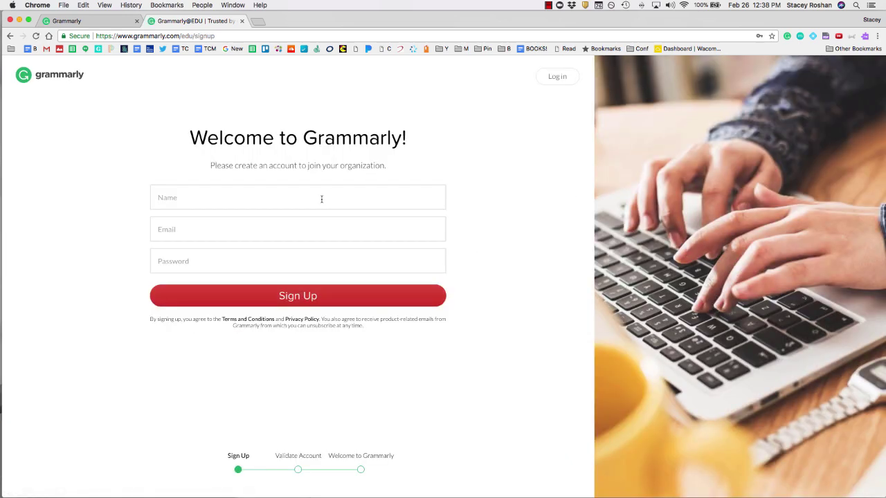
{"action": "left_click", "coordinate": [242, 21]}
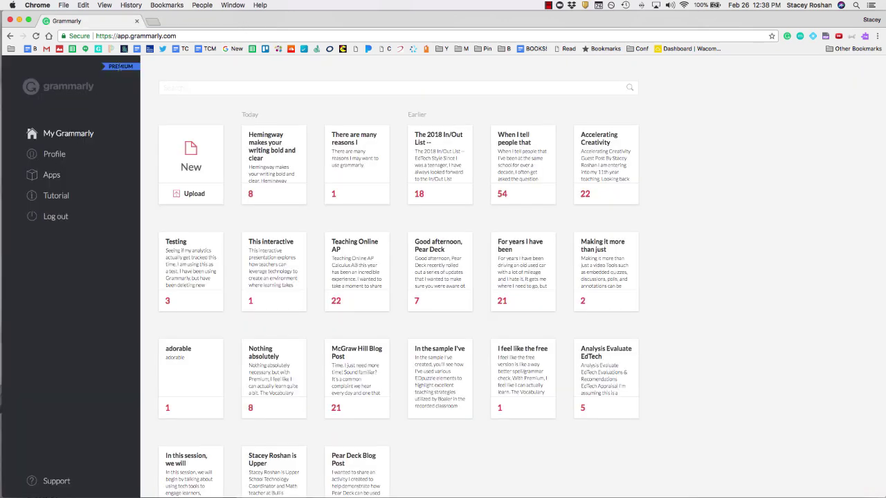
Step: Reopen the Hemingway document and view its check and vocabulary enhancement settings
{"action": "left_click", "coordinate": [270, 166]}
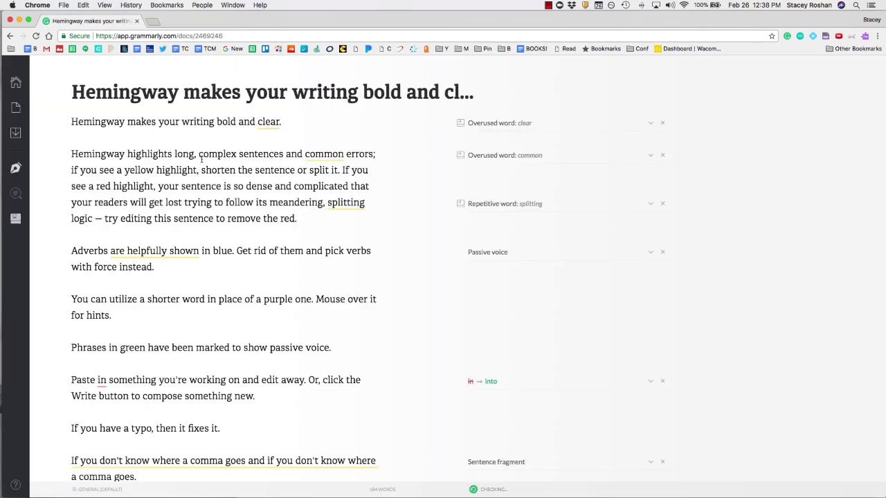
{"action": "left_click", "coordinate": [19, 170]}
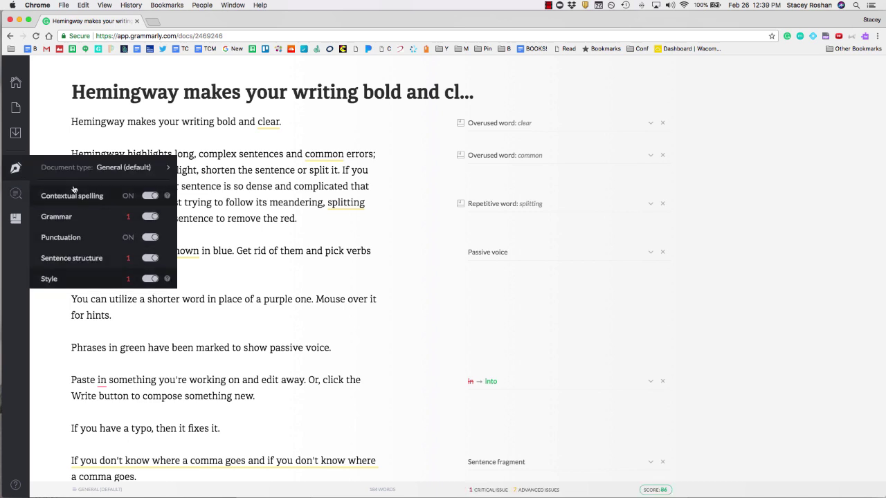
{"action": "left_click", "coordinate": [15, 218]}
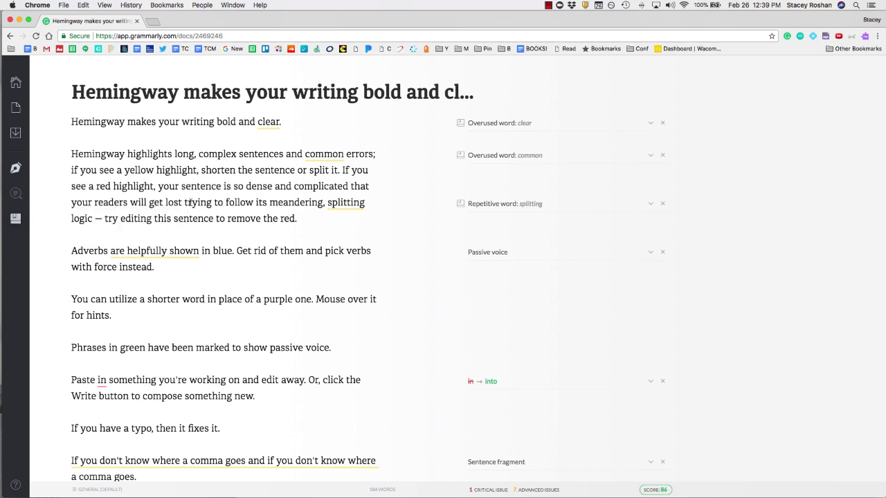
{"action": "double_click", "coordinate": [191, 202]}
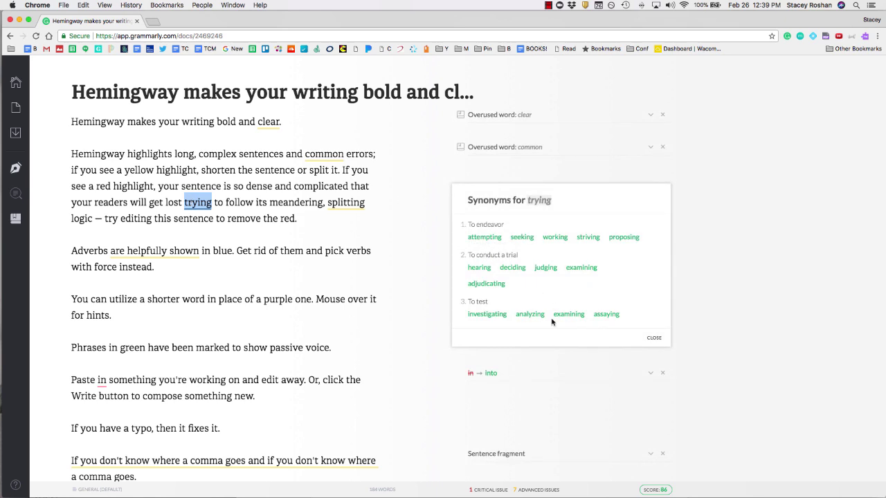
{"action": "left_click", "coordinate": [485, 236]}
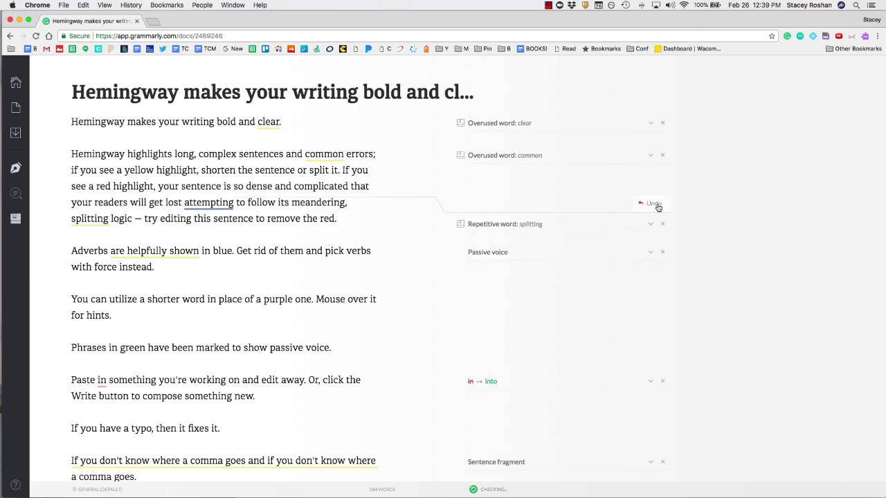
{"action": "left_click", "coordinate": [657, 206]}
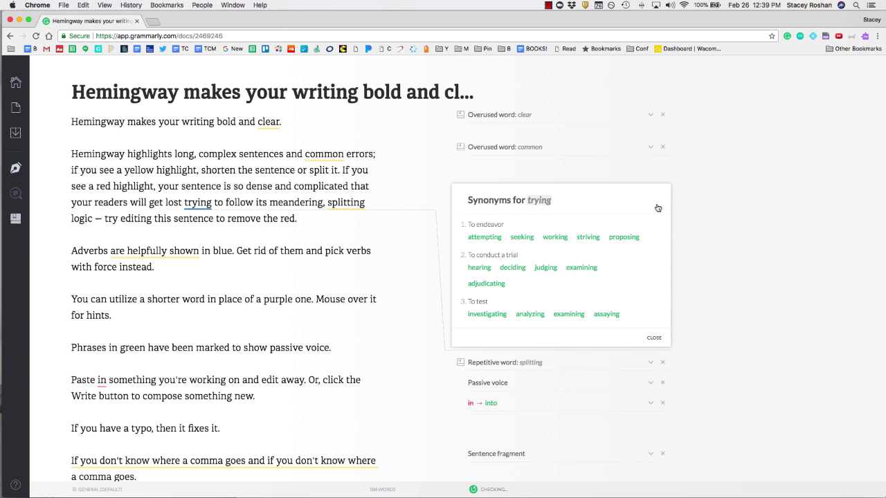
{"action": "left_click", "coordinate": [656, 339]}
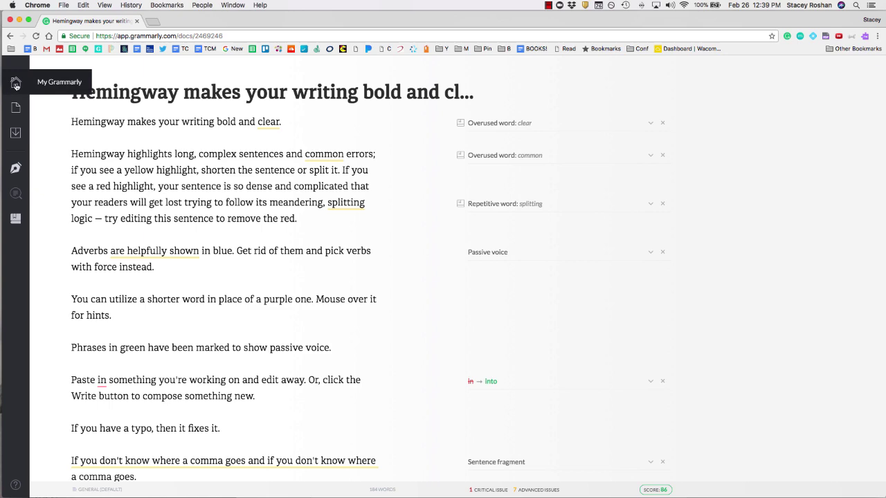
{"action": "left_click", "coordinate": [16, 84]}
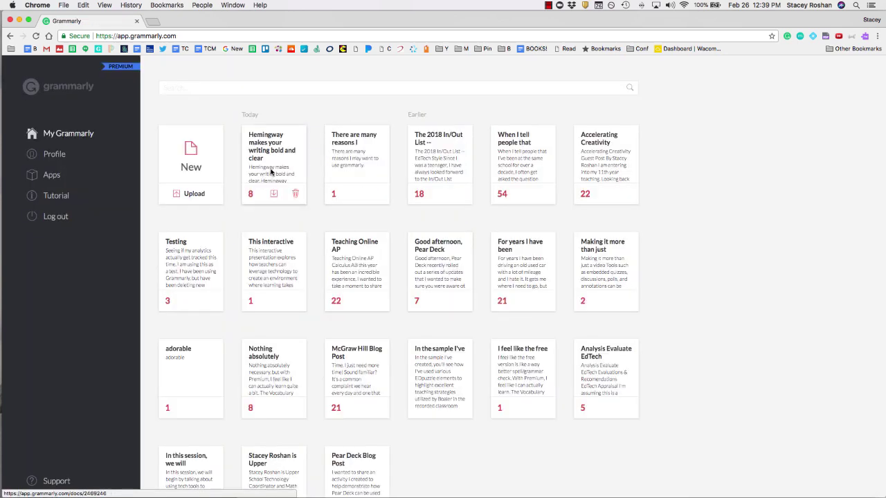
{"action": "left_click", "coordinate": [271, 171]}
{"action": "scroll", "coordinate": [267, 171], "scroll_direction": "down", "scroll_amount": 3}
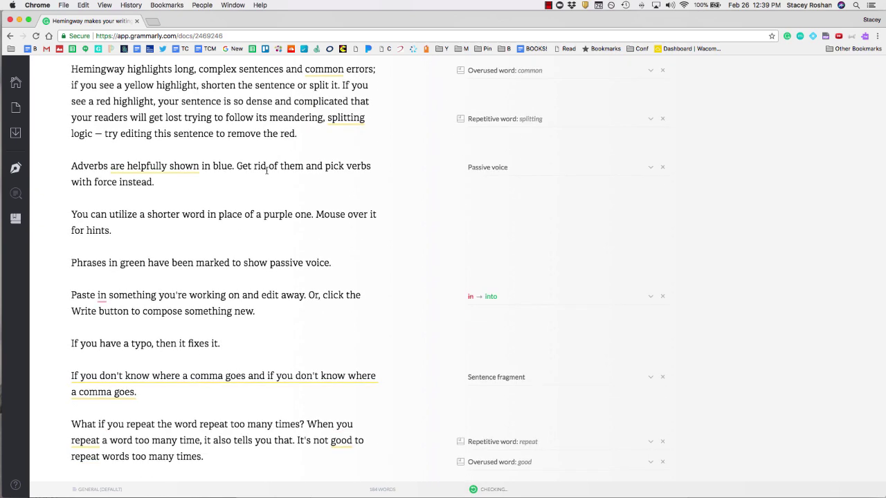
{"action": "scroll", "coordinate": [267, 170], "scroll_direction": "up", "scroll_amount": 3}
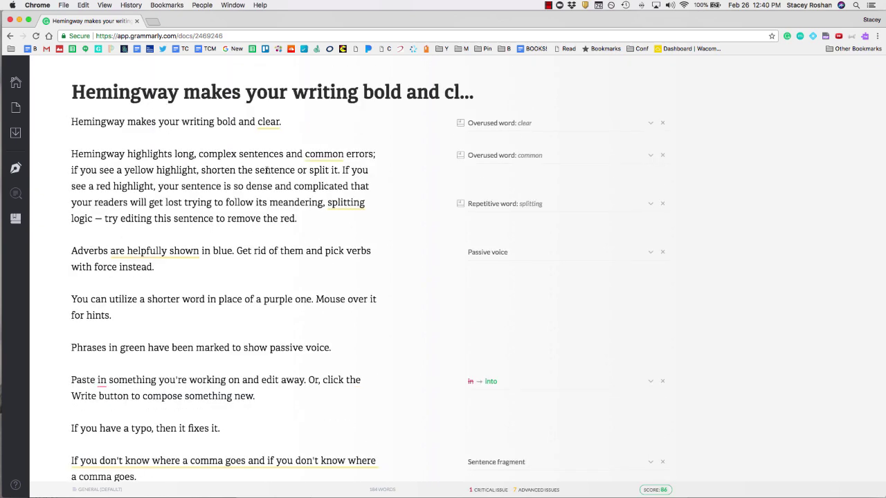